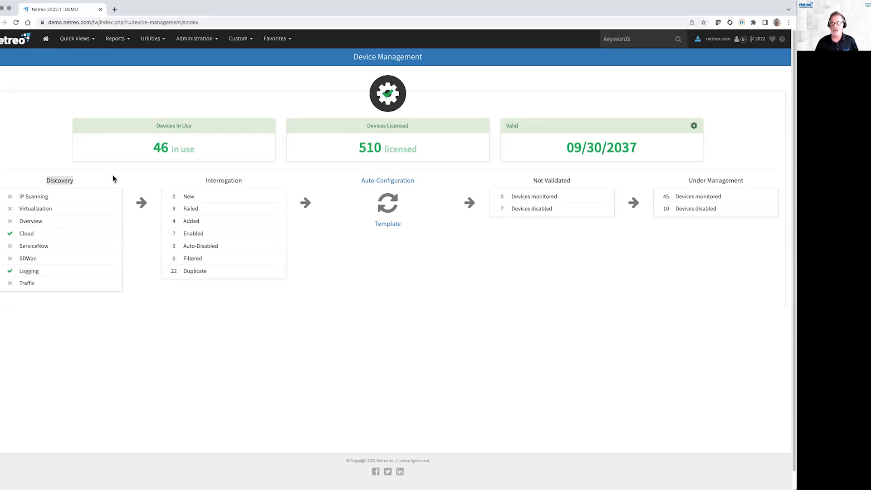
Review the IP Scanning auto discover schedule and subnet settings in a separate browser tab, and return to Device Management
right_click(37, 198)
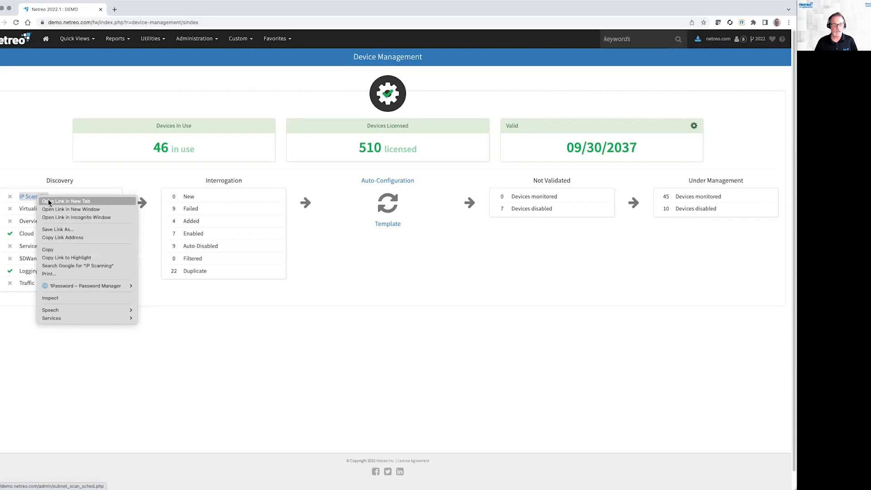
click(45, 202)
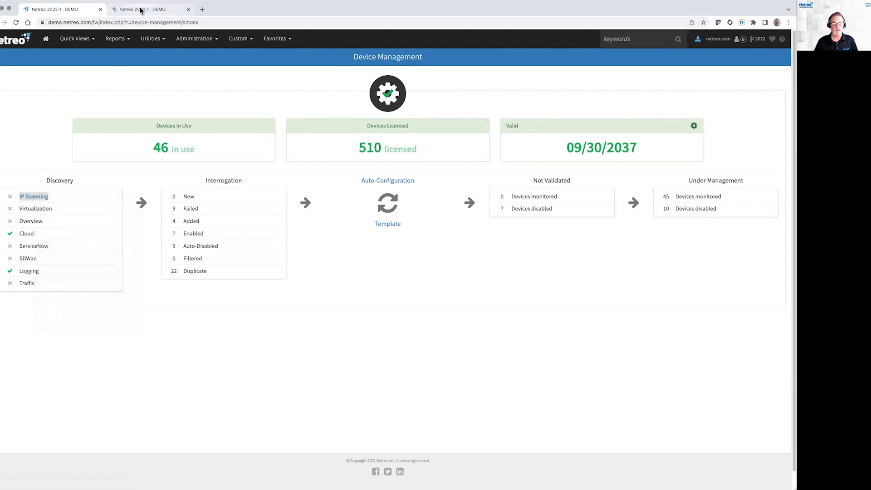
click(140, 9)
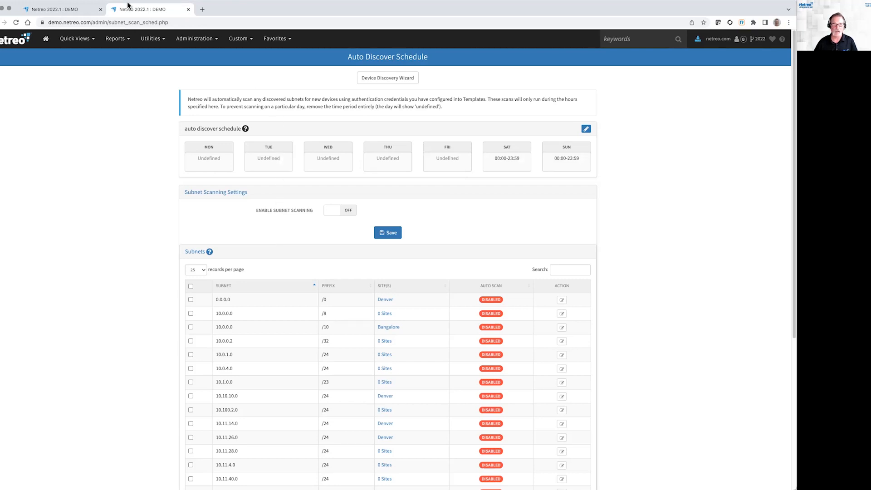
click(188, 10)
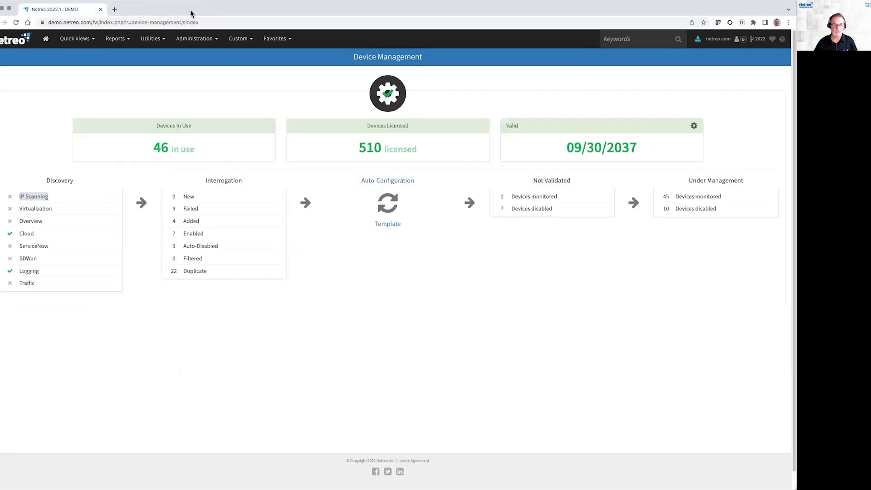
Review the Virtualization discovery settings and the Cloud monitoring settings, and return to the Device Management overview
right_click(35, 209)
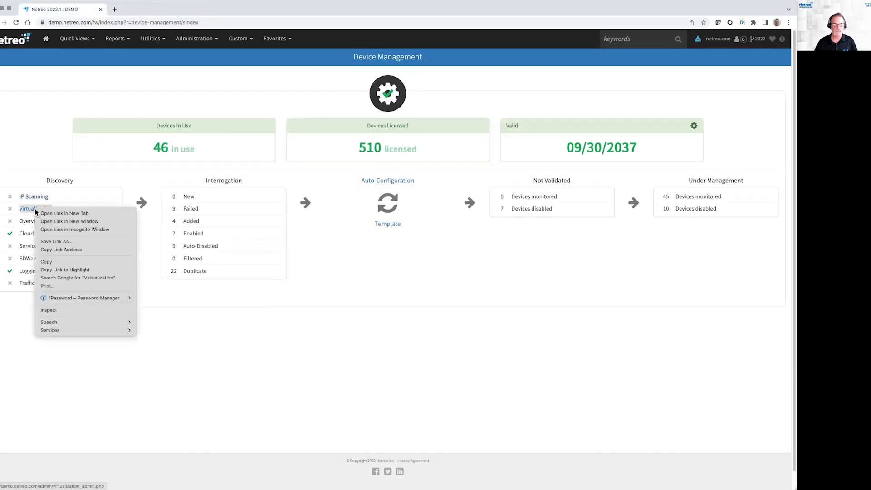
click(53, 214)
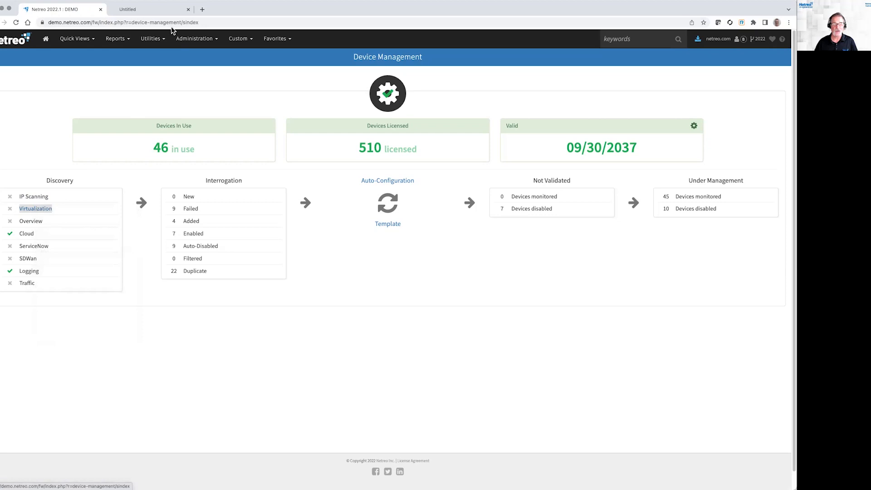
click(161, 14)
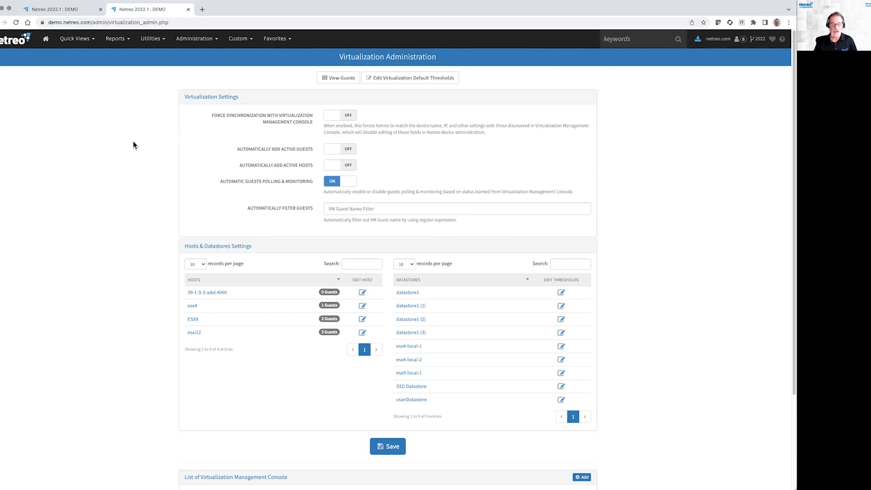
click(189, 9)
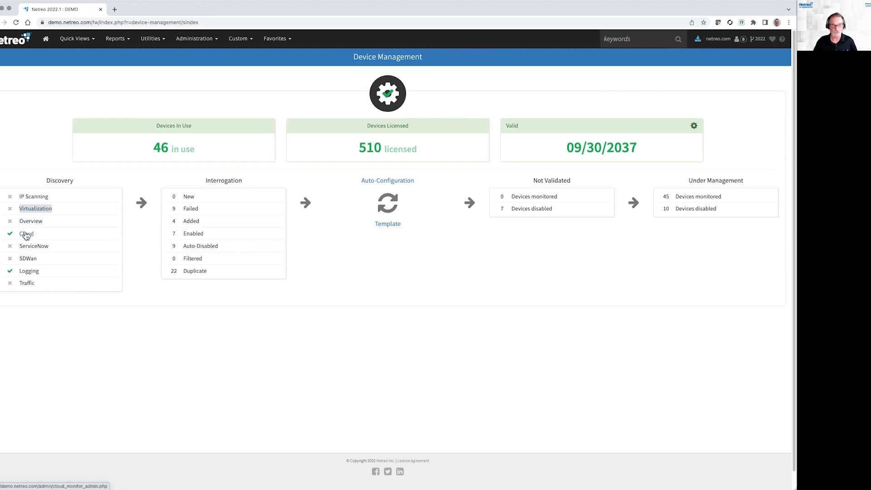
click(26, 234)
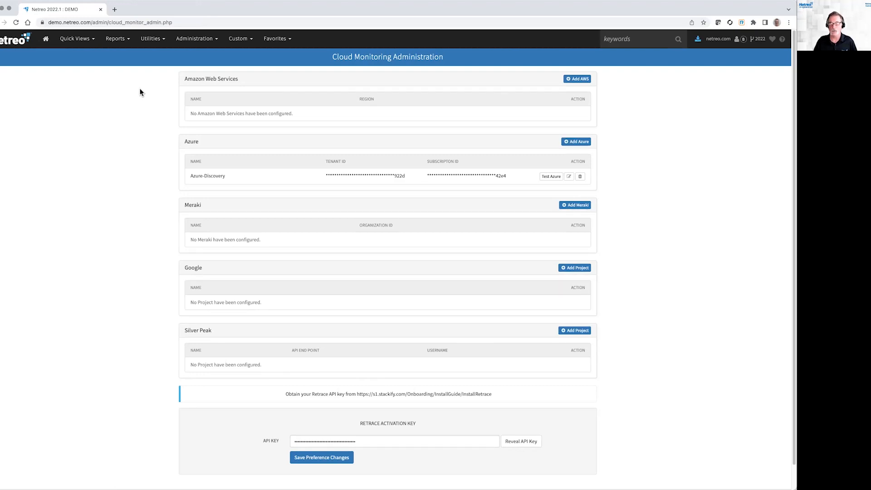
key(super+Left)
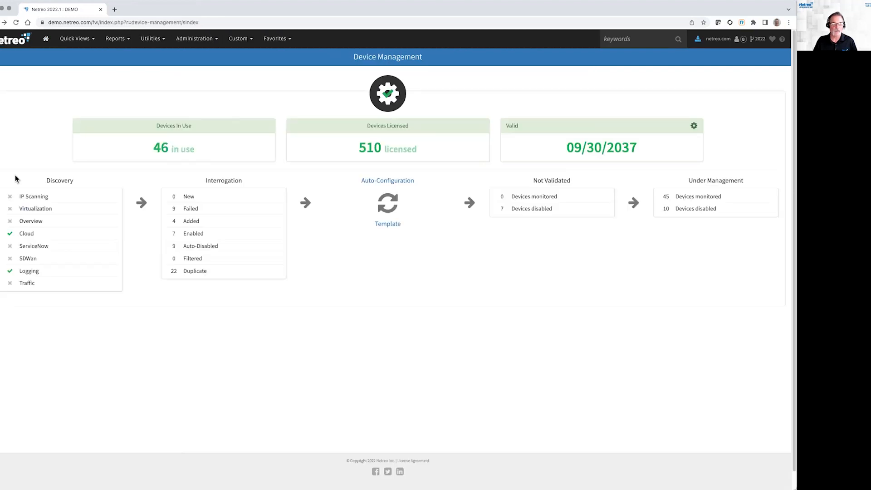
Review the ServiceNow discovery configuration, its filters and proxy settings in a separate browser tab, and close that tab
right_click(31, 250)
click(64, 250)
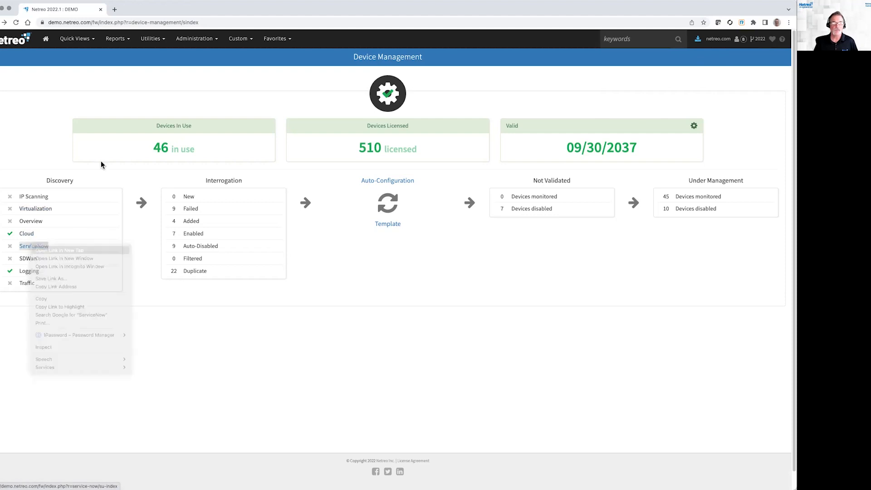
click(148, 10)
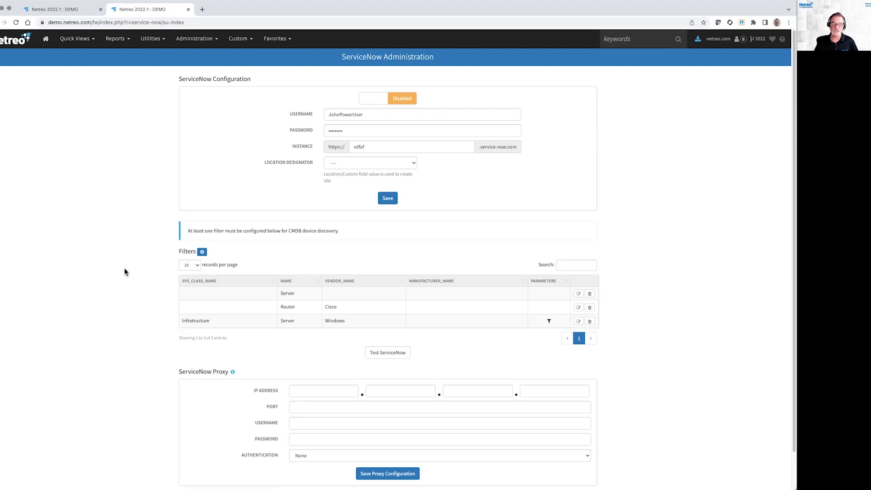
scroll(125, 272, down, 1)
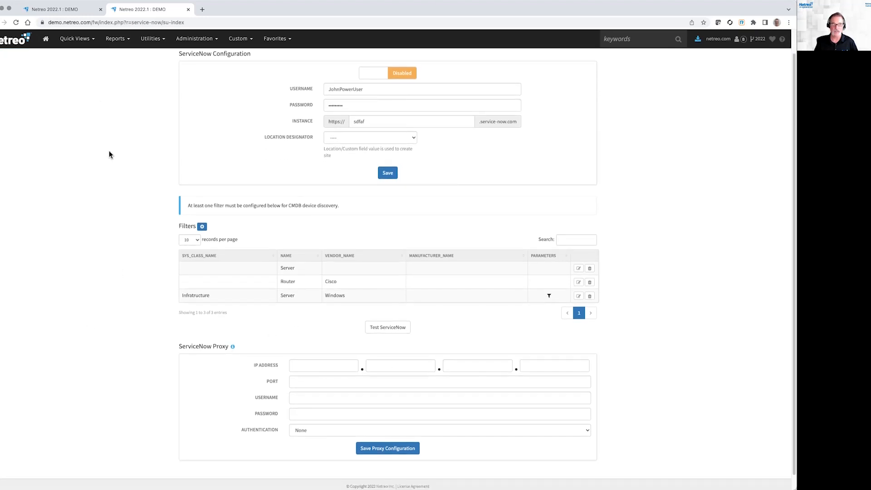
click(189, 11)
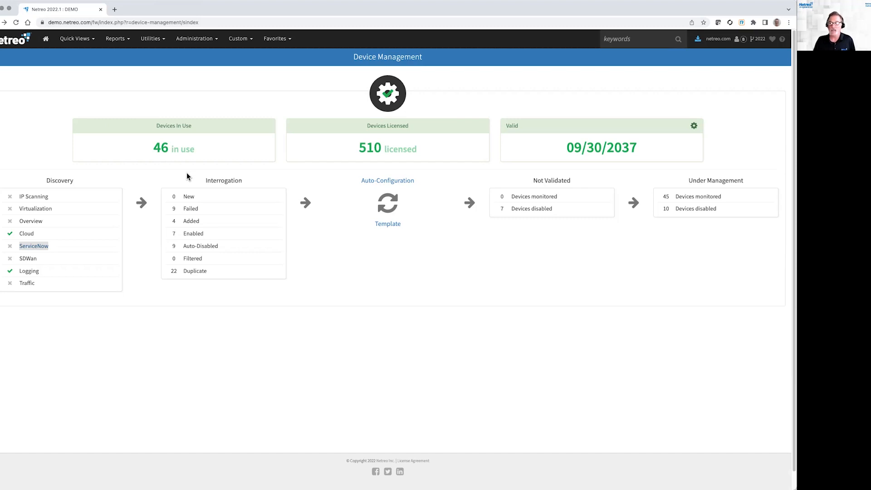
Examine the failed interrogation candidates, selecting 10.200.37.5, 10.200.38.5 and 10.200.39.3, and return to Device Management
click(195, 184)
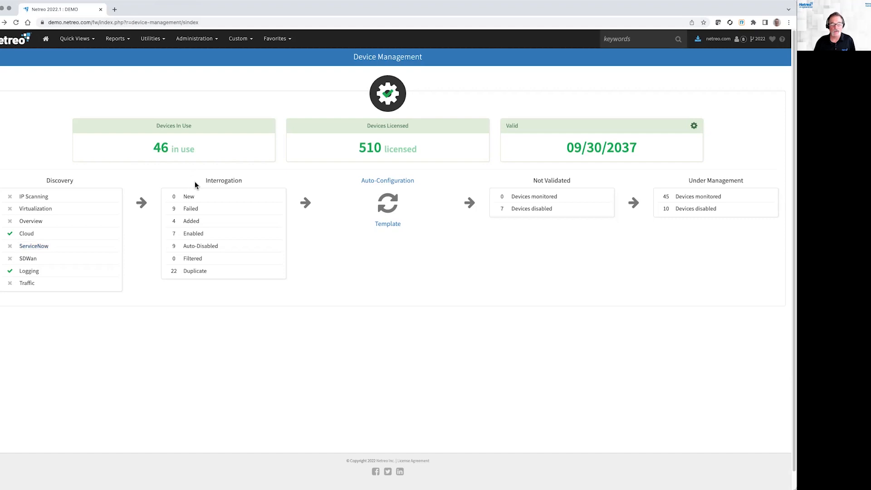
click(193, 210)
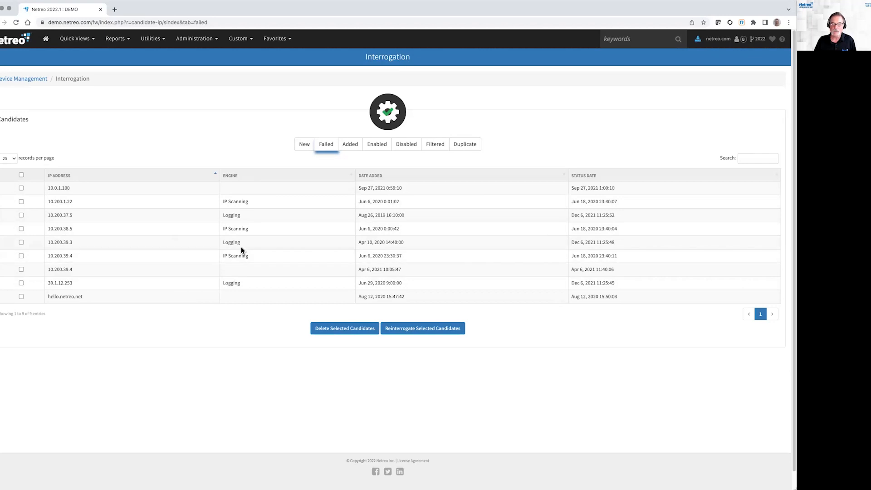
click(21, 215)
click(21, 229)
click(21, 242)
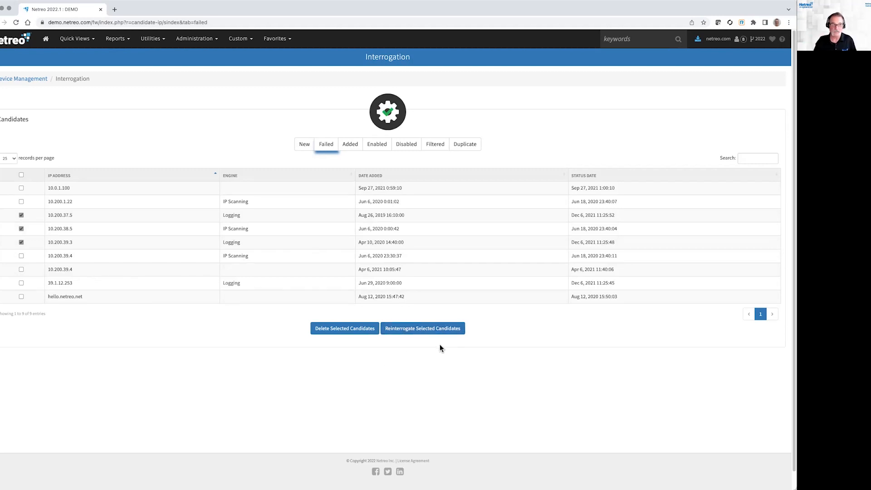
click(29, 80)
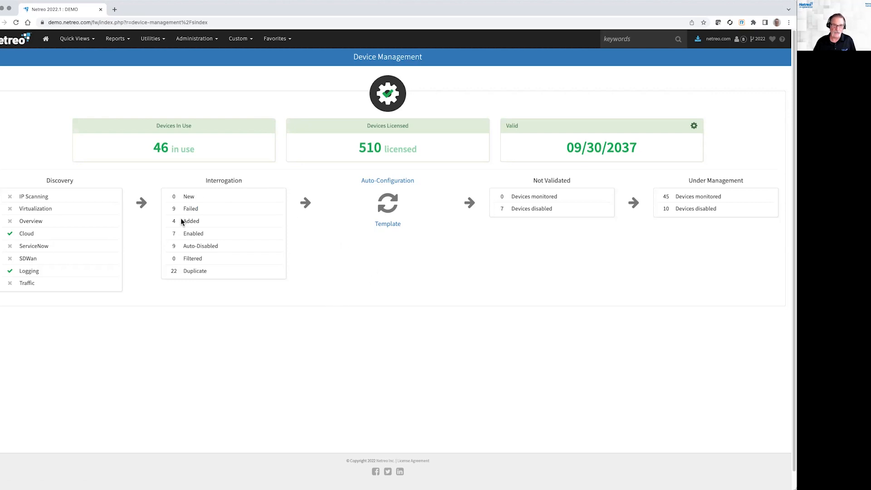
Review the Added, Enabled and Duplicate interrogation candidate lists, returning to Device Management after each
click(193, 224)
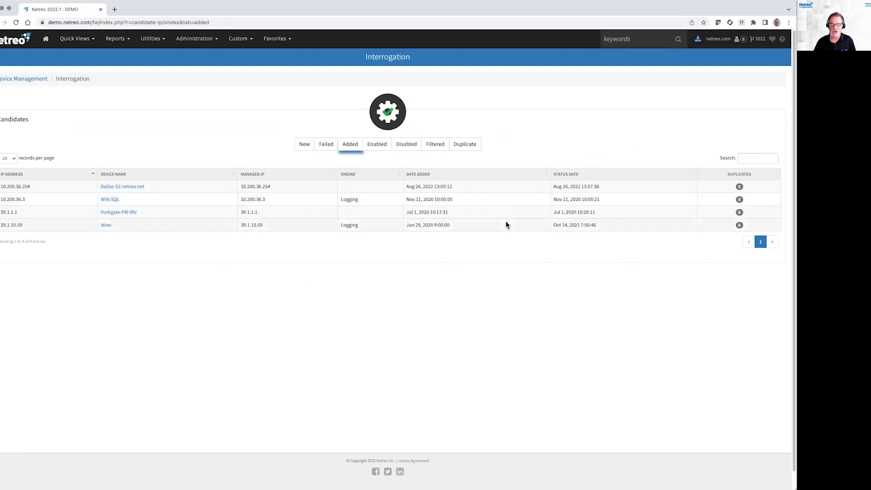
click(22, 81)
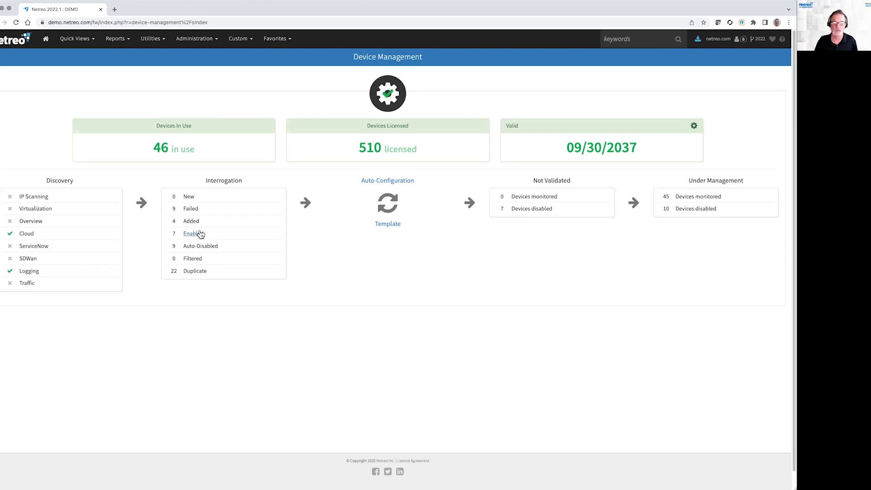
click(196, 235)
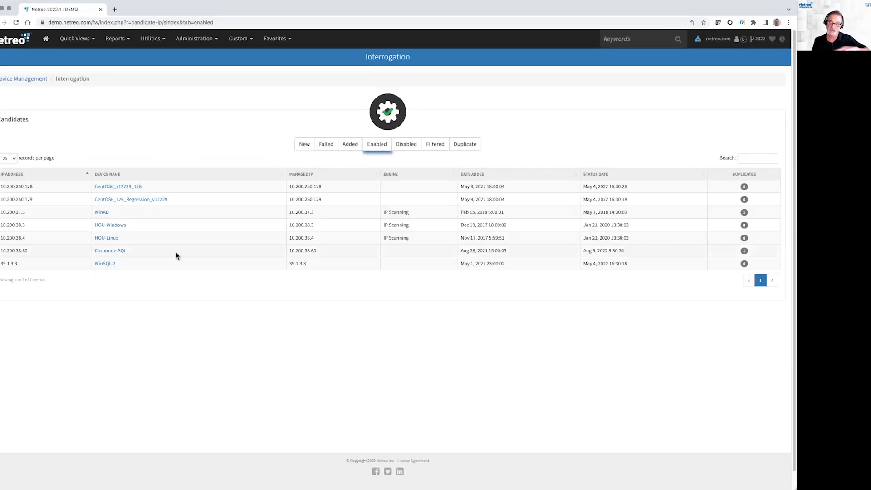
click(33, 79)
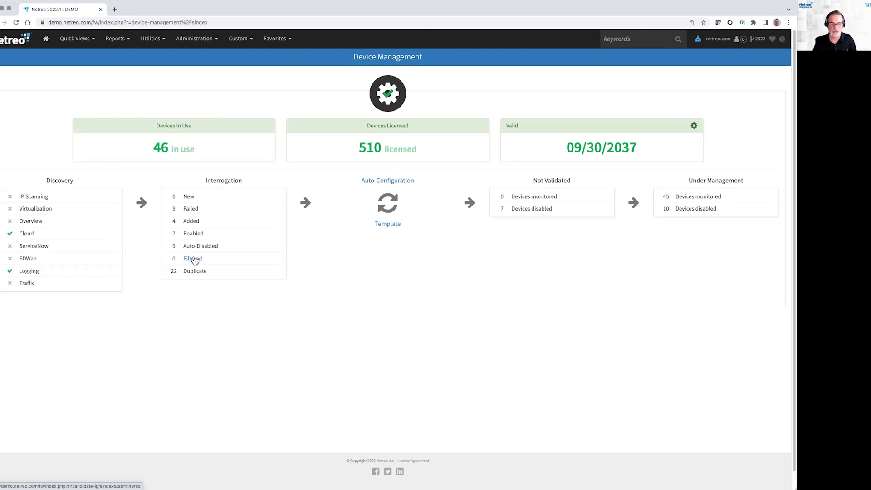
click(192, 271)
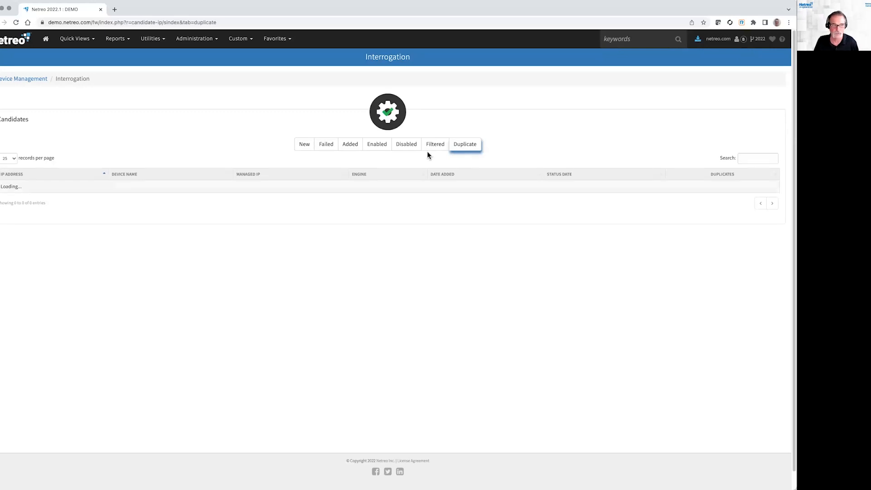
click(19, 81)
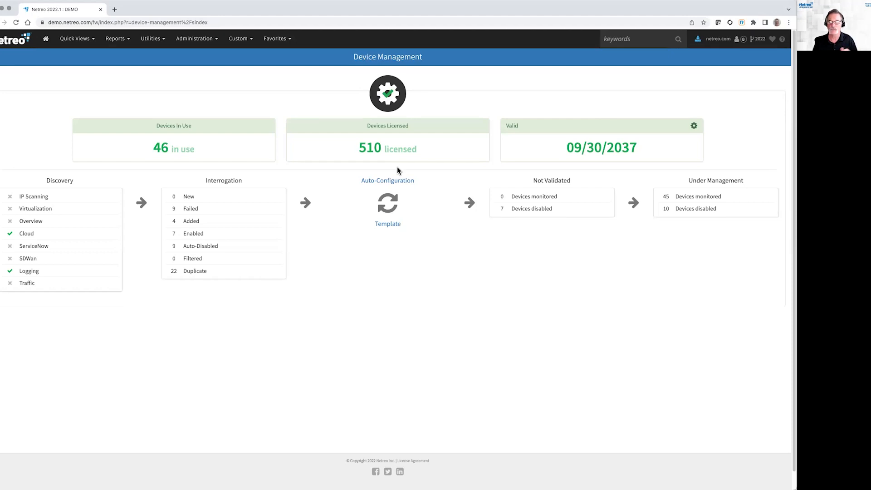
Open the Auto-Configuration administration in a separate browser tab and look through the whole list of current rules
right_click(384, 183)
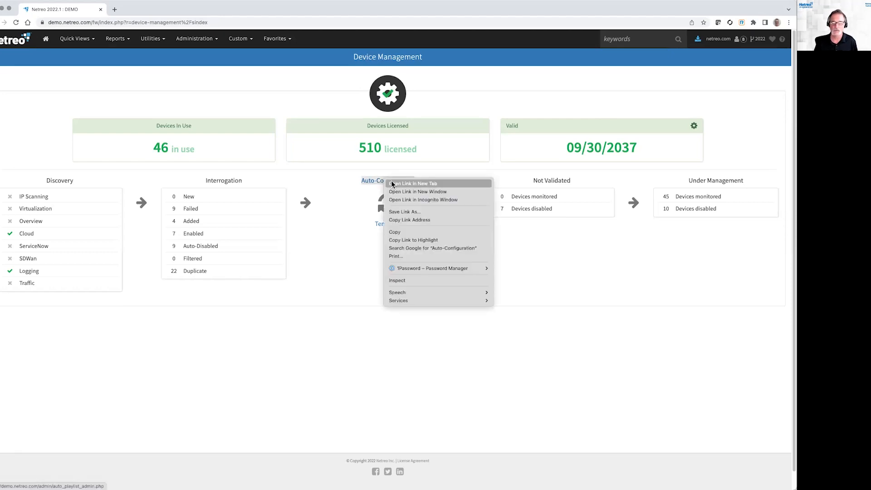
click(404, 182)
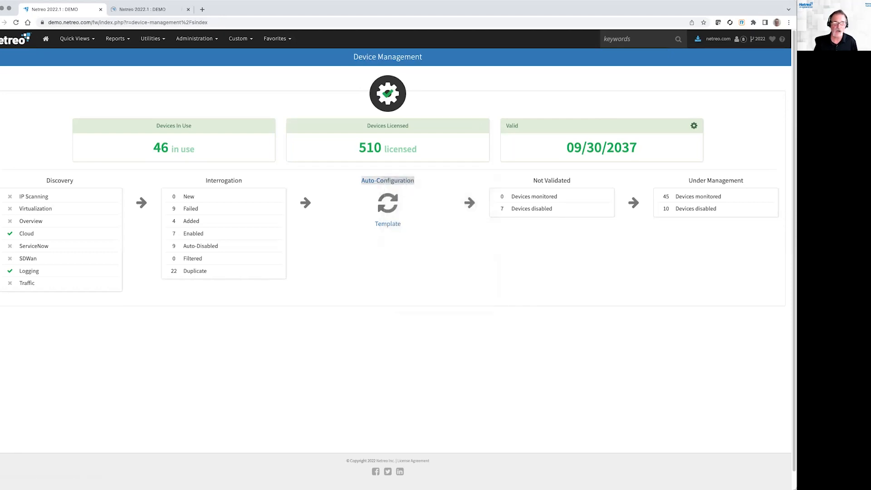
click(144, 11)
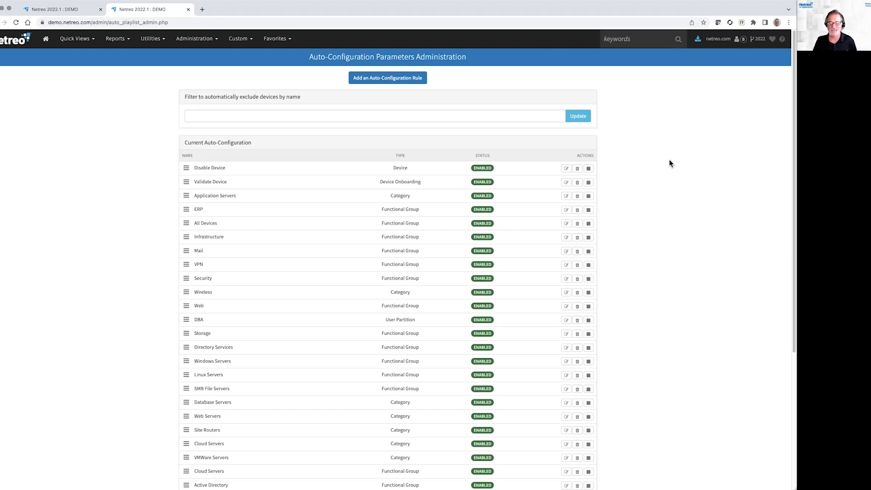
scroll(670, 228, down, 5)
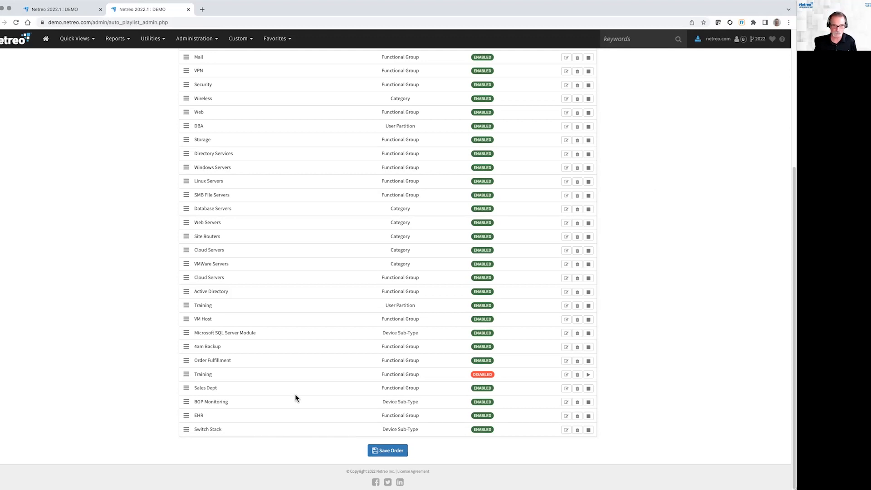
scroll(258, 277, up, 5)
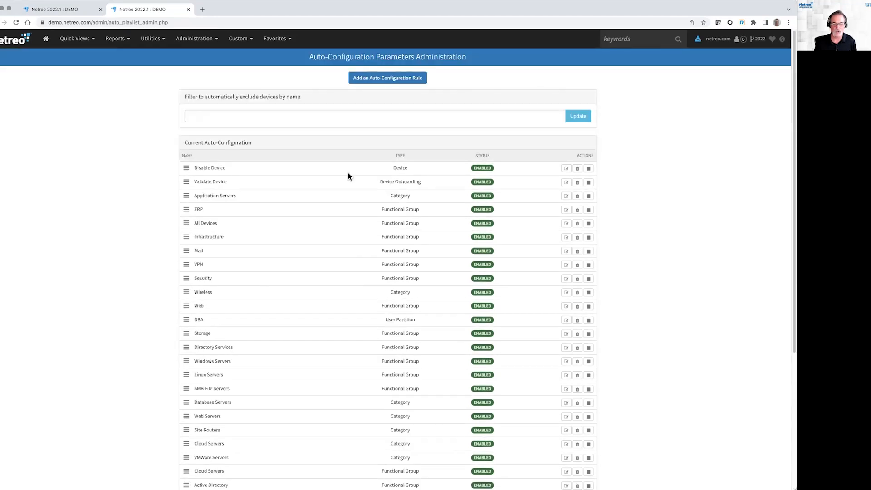
Start a new auto-configuration rule that matches the Auto-started Windows Service attribute with the value SQL
click(385, 82)
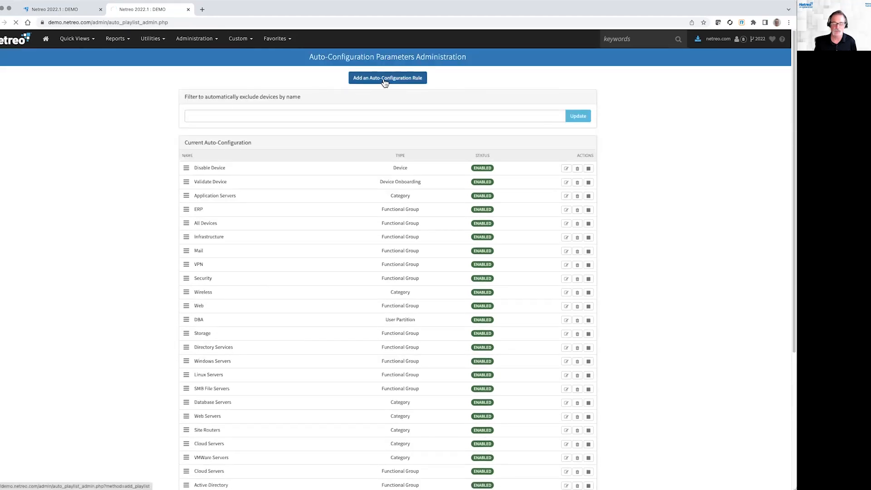
click(307, 169)
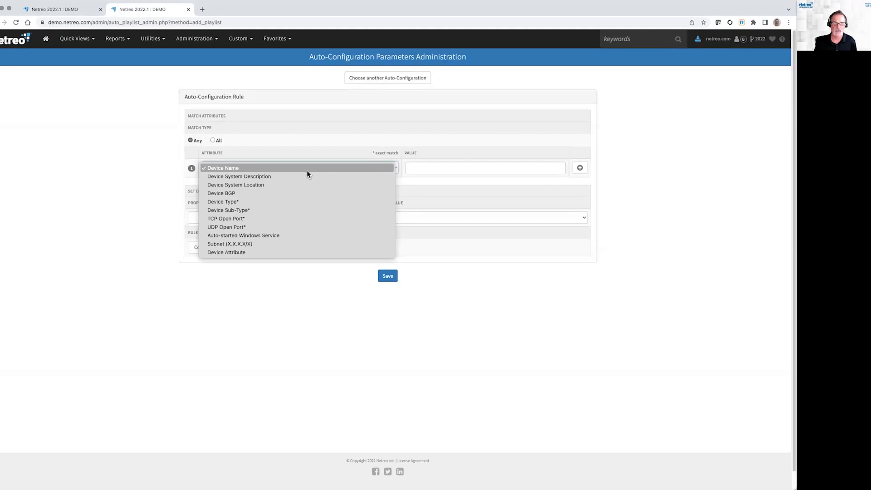
click(233, 238)
click(438, 166)
text(SQL)
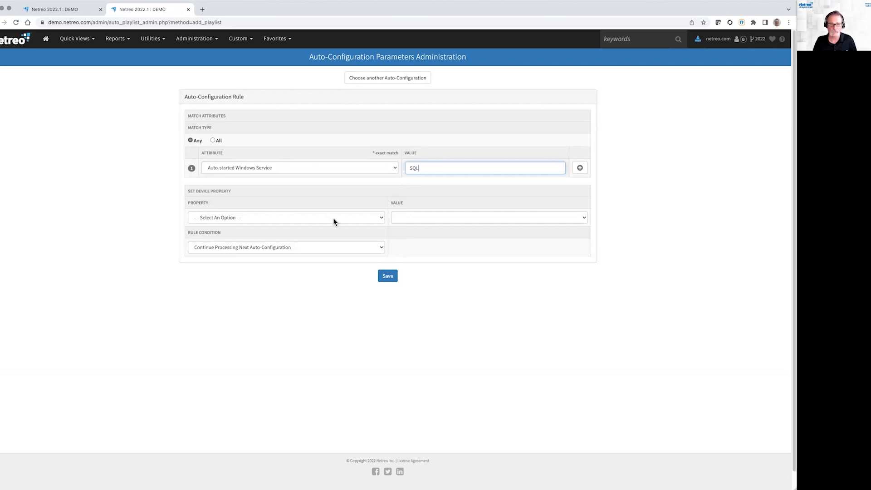
Make the rule set the Device Sub-Type property to Microsoft SQL Server Module
click(334, 220)
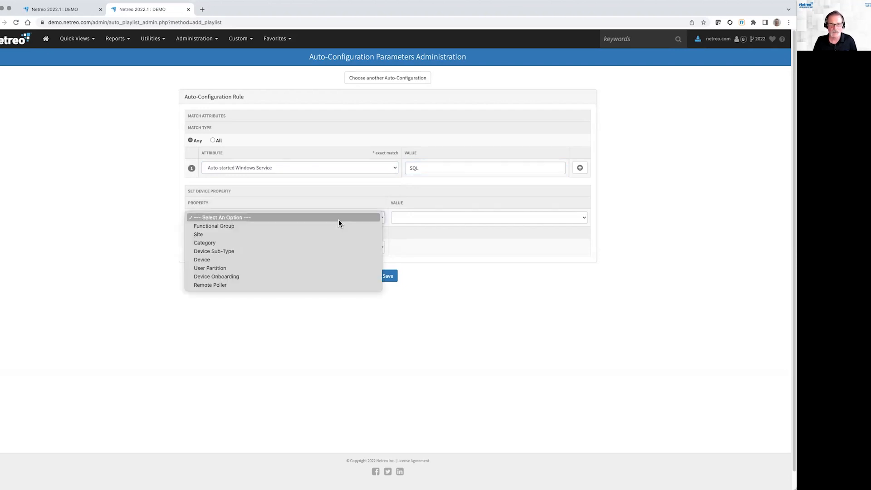
click(261, 252)
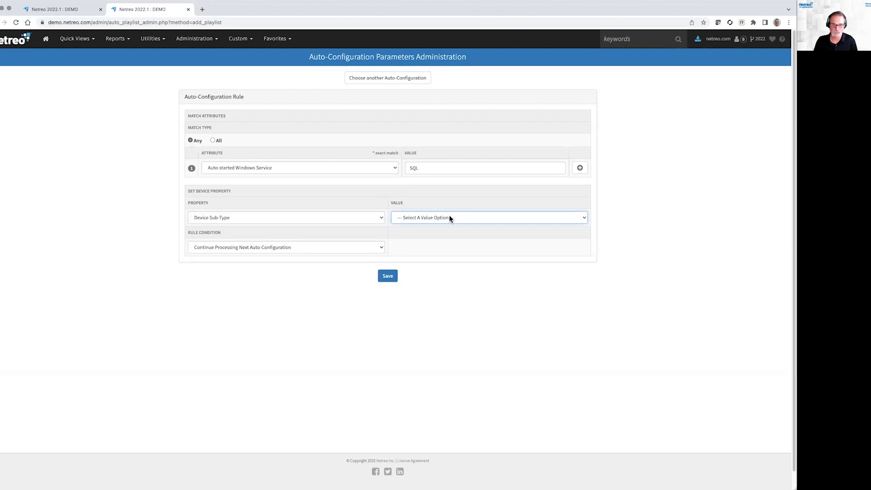
click(450, 217)
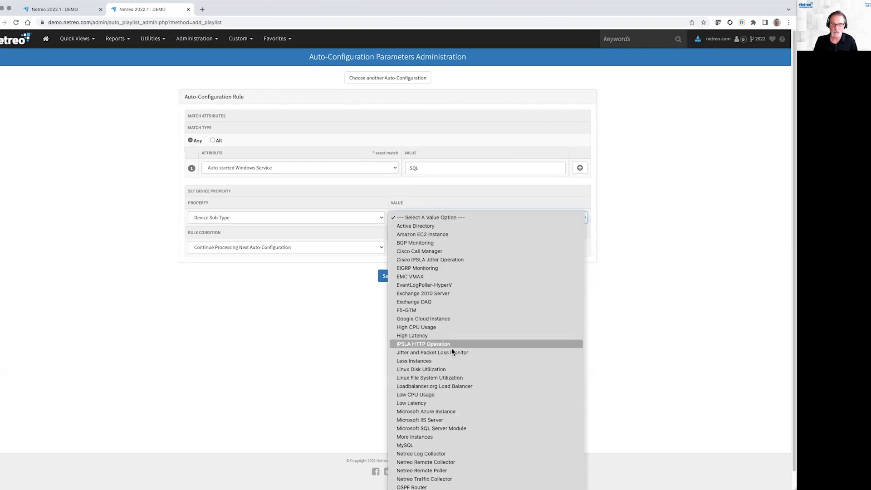
click(436, 429)
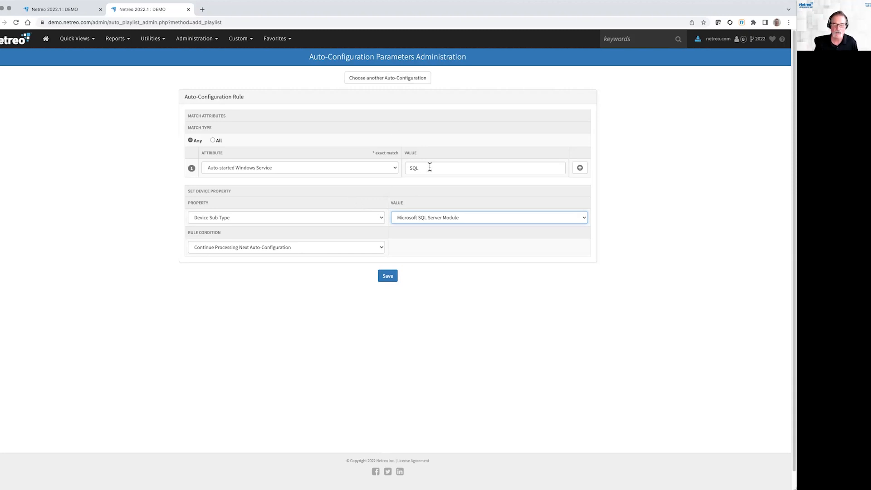
Try the rule with the Device Attribute match type, look through the sub-type values, and close the rule's browser tab without saving
click(372, 170)
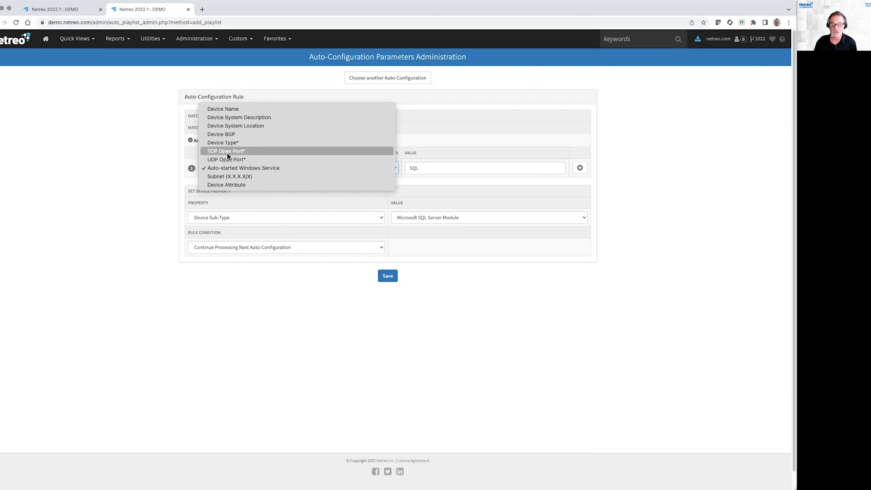
click(227, 184)
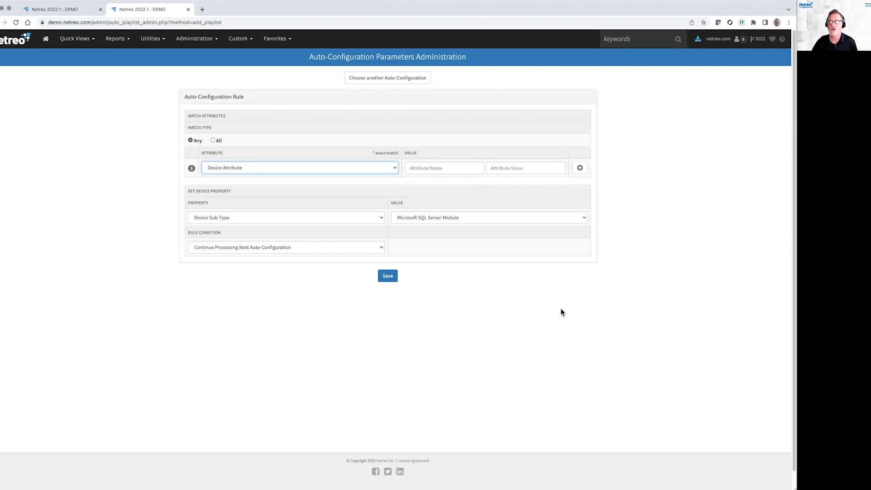
click(571, 222)
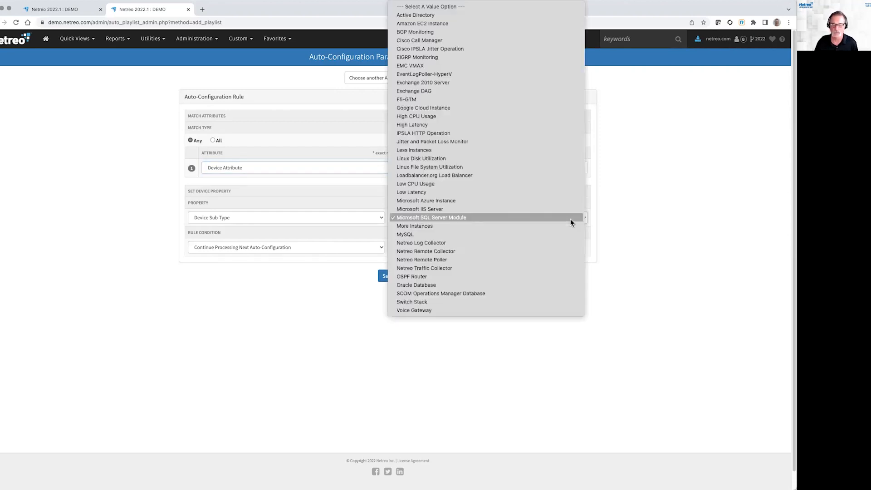
click(358, 338)
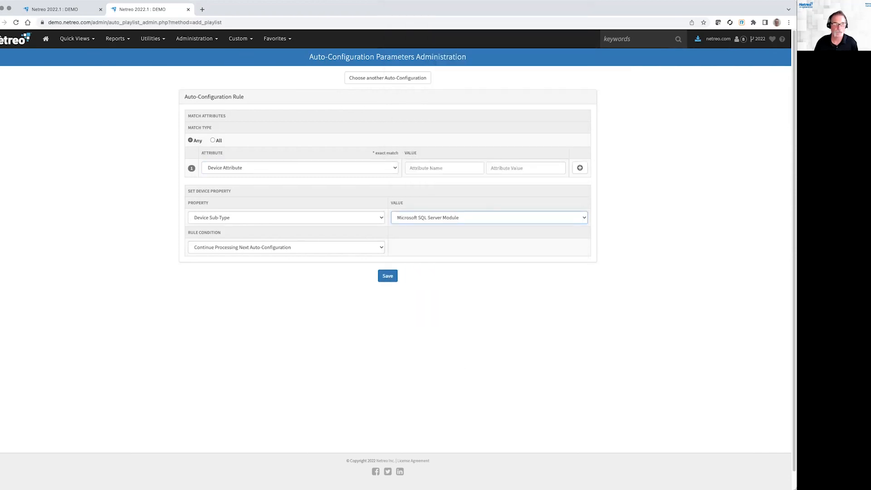
click(188, 10)
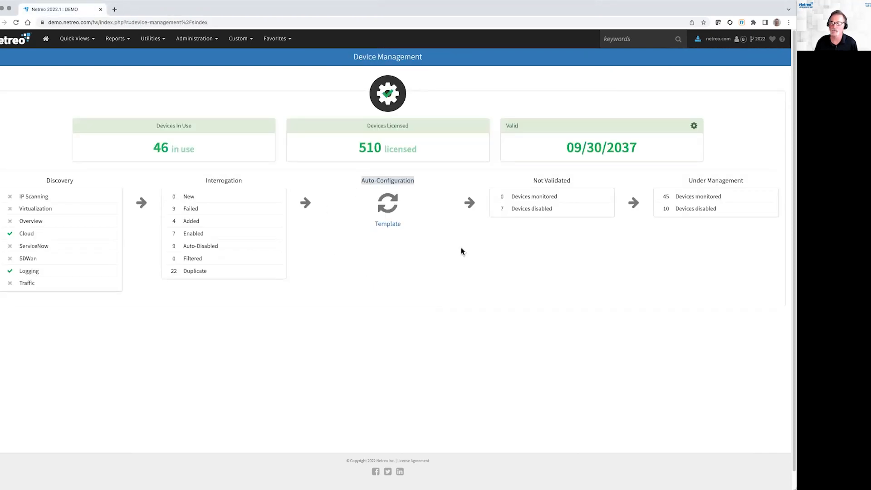
Open the device templates administration in a separate browser tab, examine the Cisco Switches Template's credentials and components, and close the tab
right_click(392, 228)
click(409, 229)
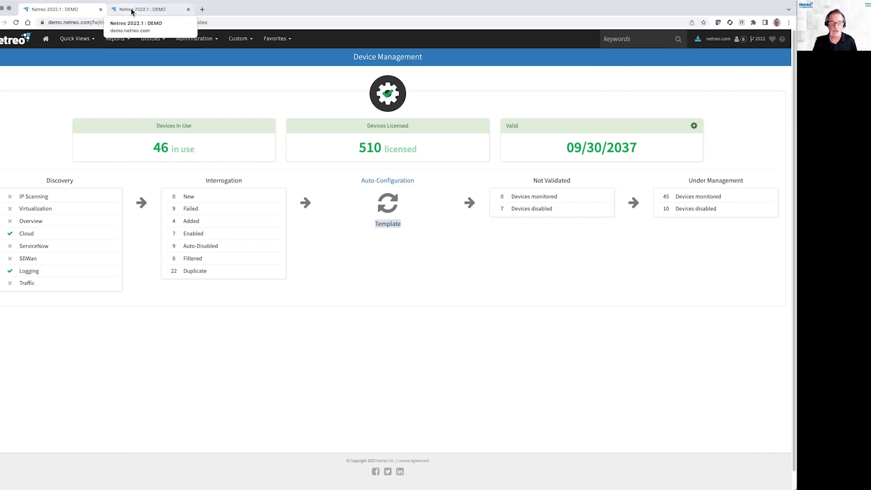
click(132, 11)
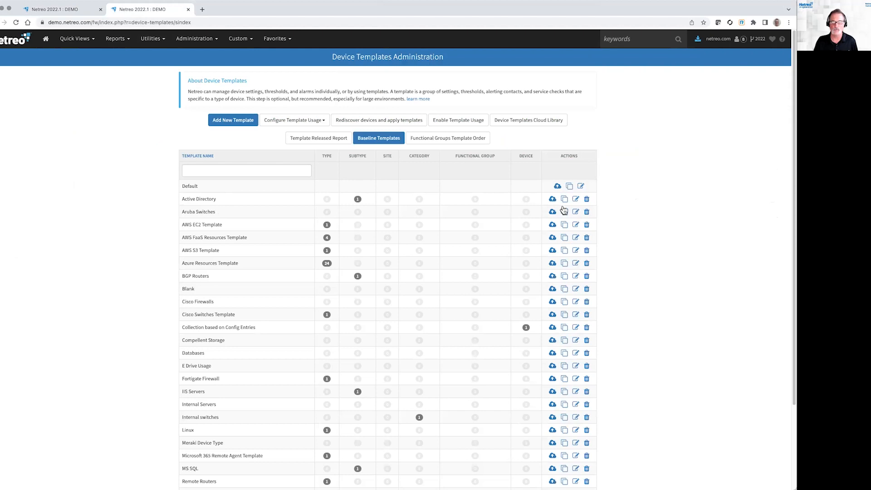
click(577, 317)
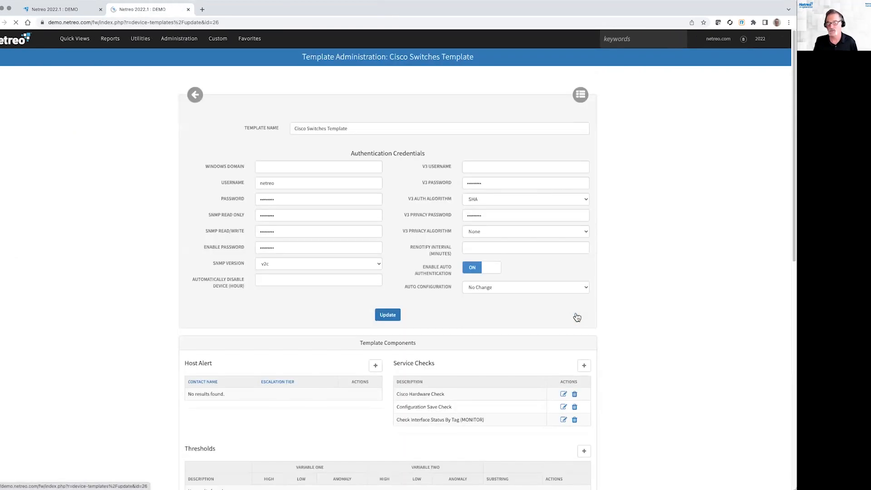
scroll(670, 295, down, 3)
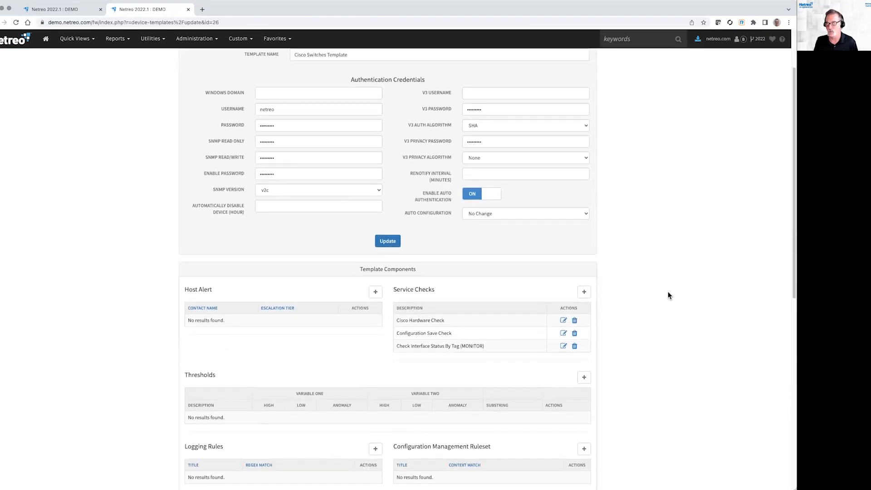
scroll(668, 295, up, 3)
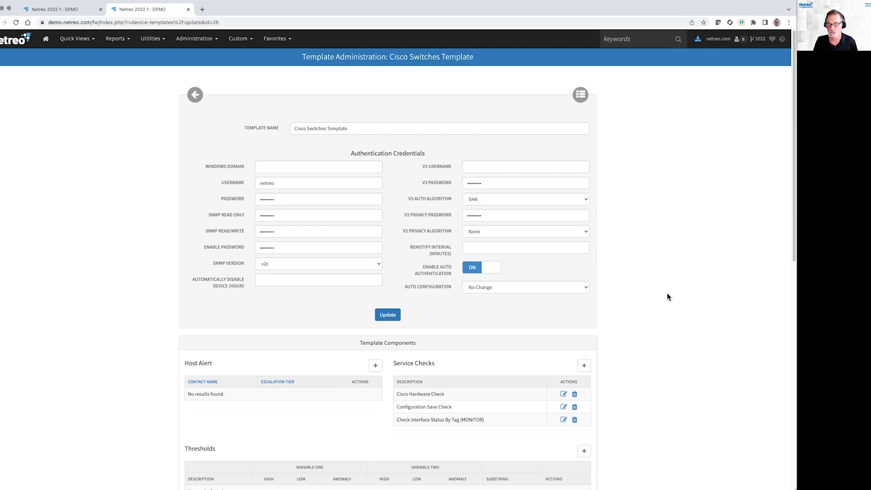
click(189, 10)
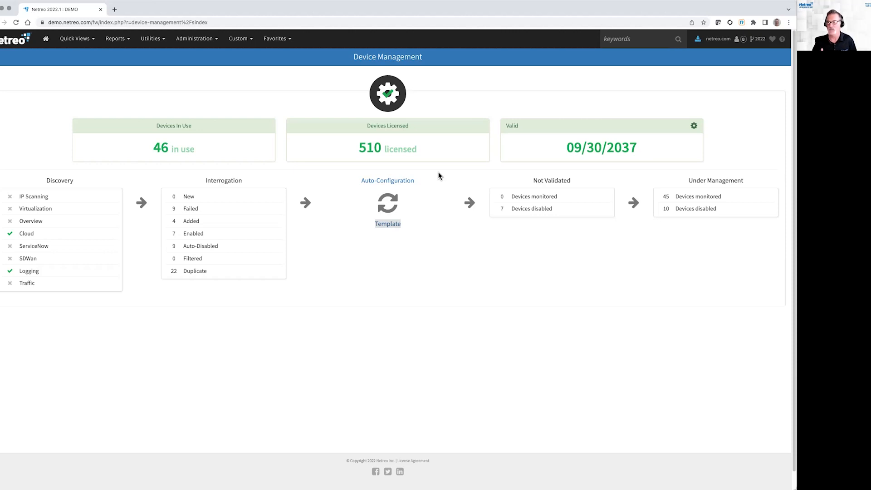
Review the list of disabled devices that are not validated, and return to Device Management
click(587, 268)
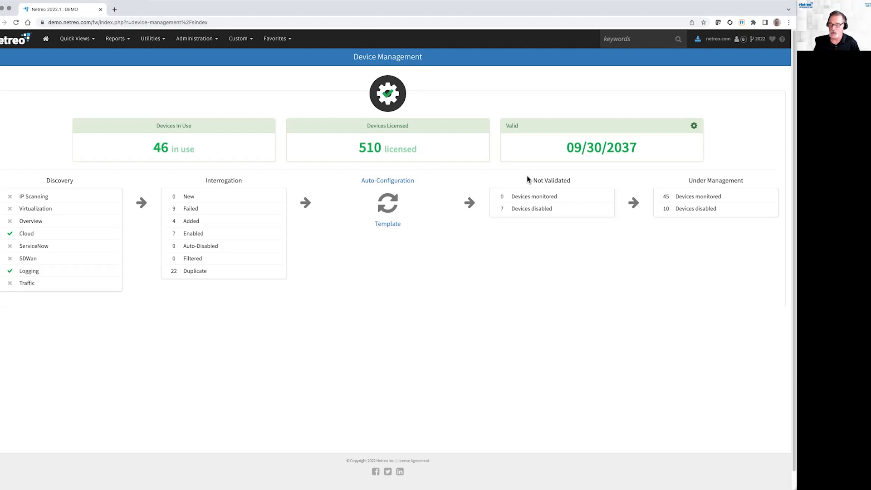
click(530, 210)
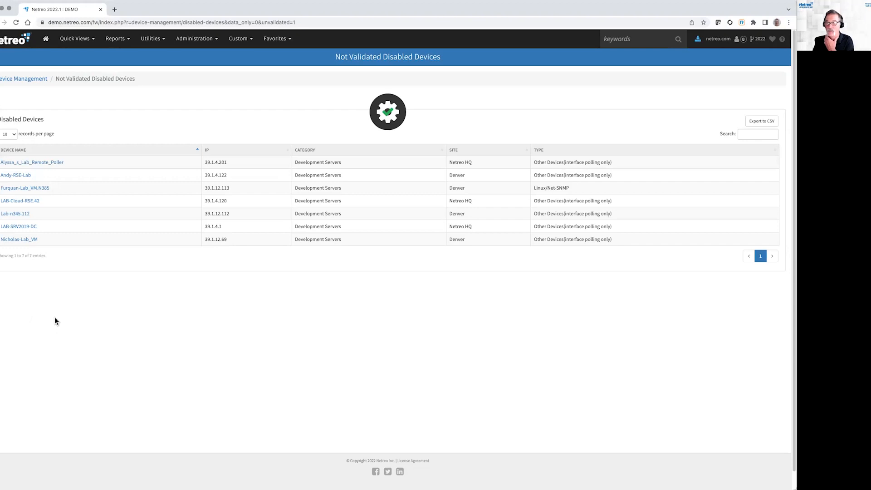
click(17, 80)
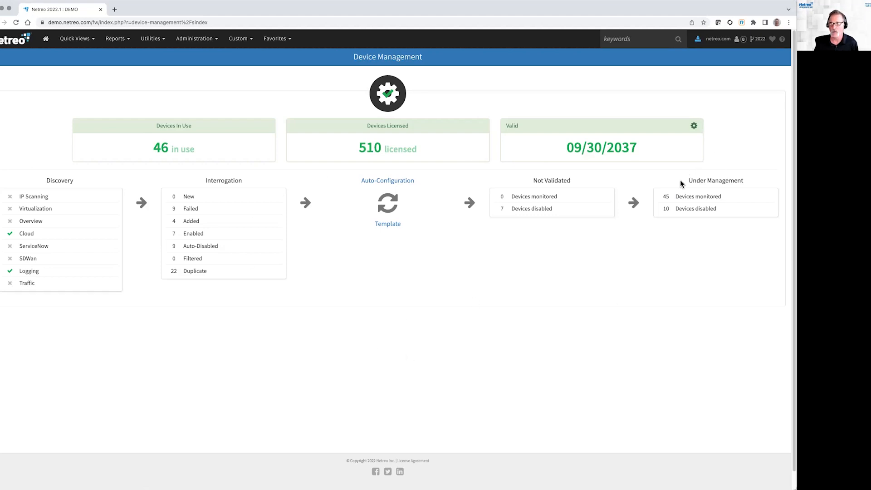
Open the administration settings of the Corporate-SQL device from the disabled devices under management
drag(687, 183, 768, 186)
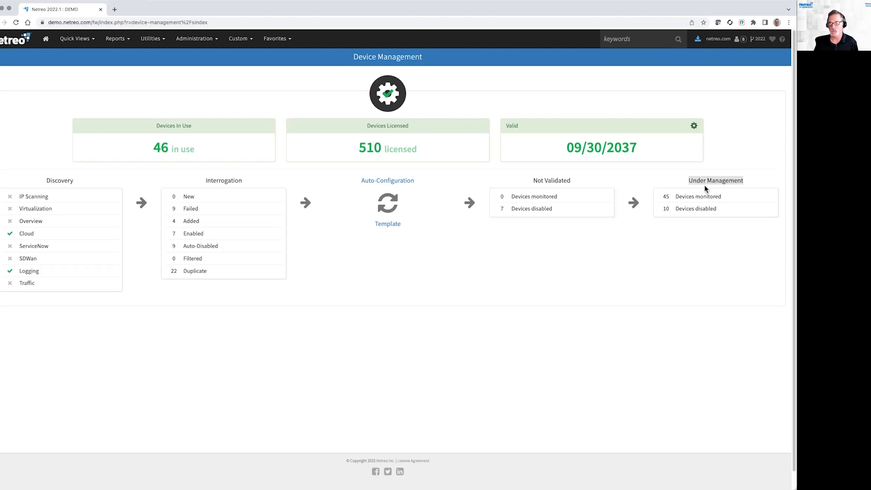
click(688, 213)
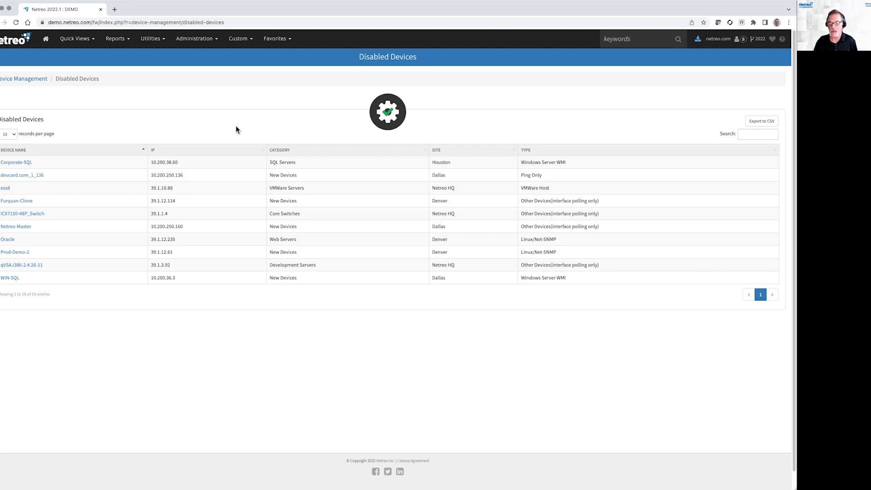
click(15, 164)
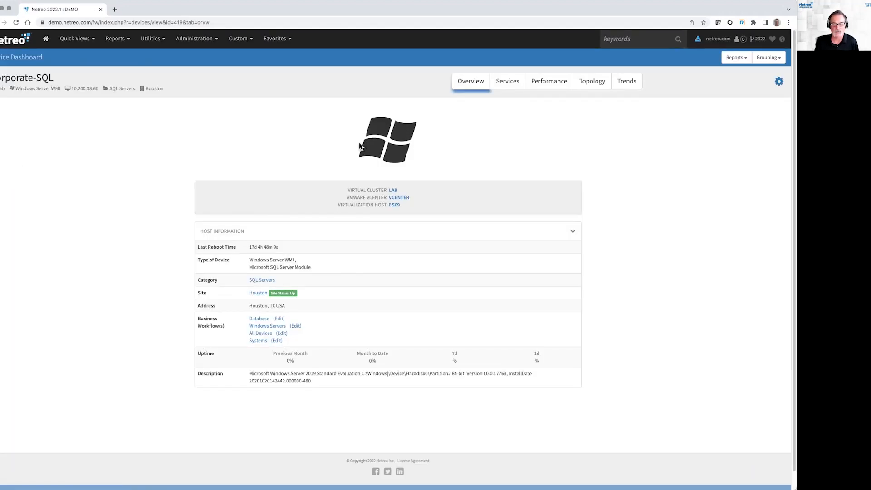
click(779, 83)
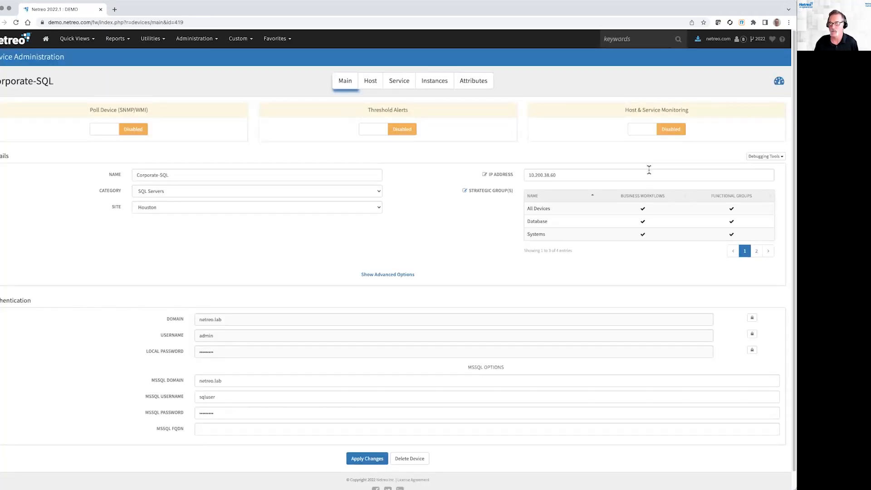
Switch host and service monitoring, device polling and threshold alerts to Active for Corporate-SQL, and return to Device Management without applying the changes
click(662, 133)
click(133, 130)
click(395, 131)
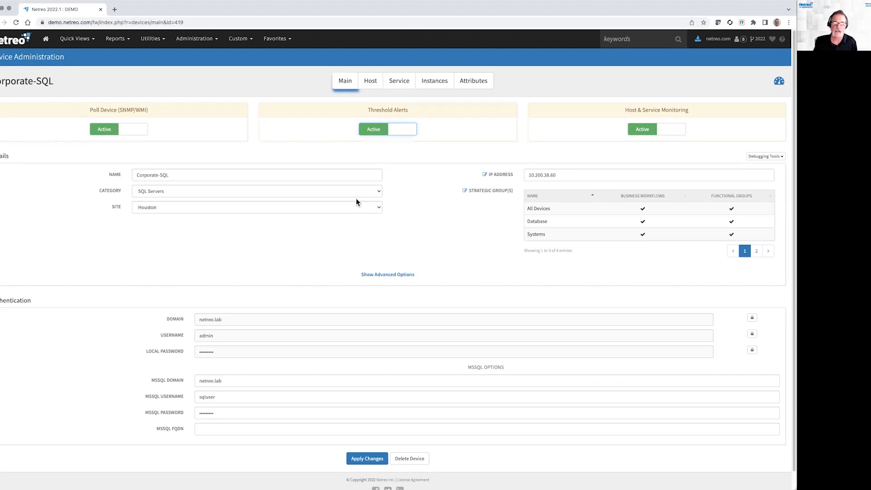
click(194, 38)
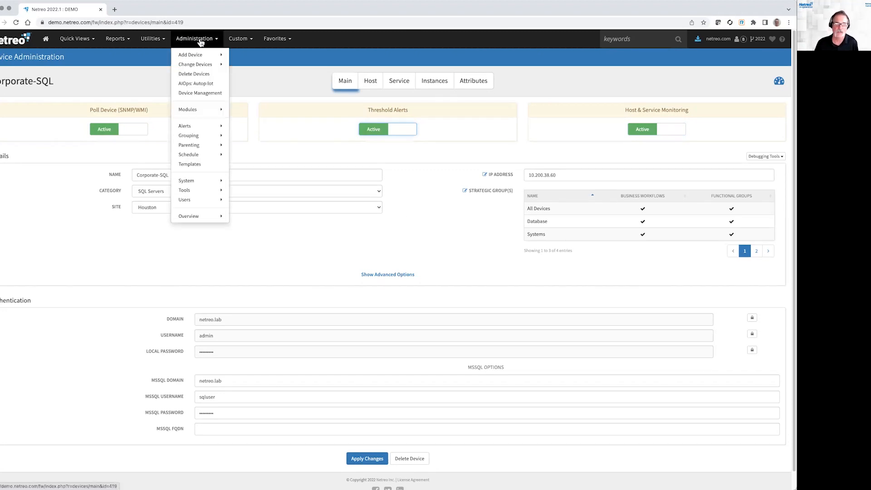
click(203, 91)
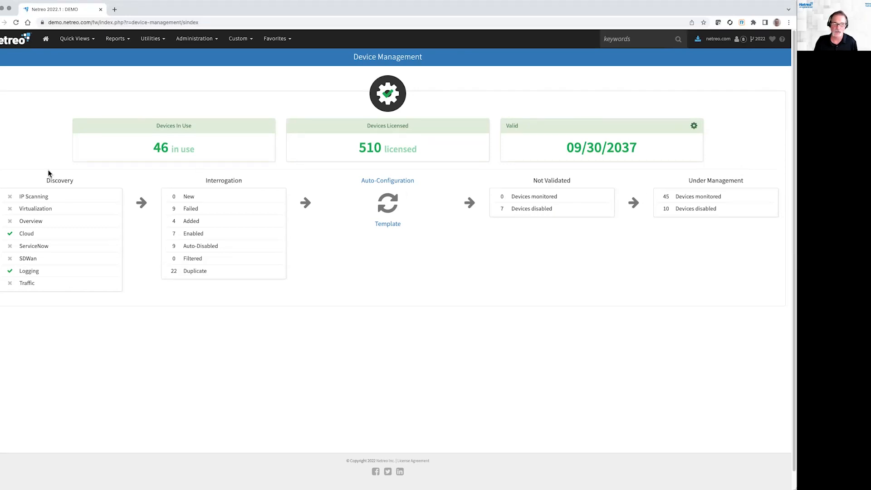
Open the monitored devices under management, group them by device type, and look through the Remote Agent devices
click(698, 198)
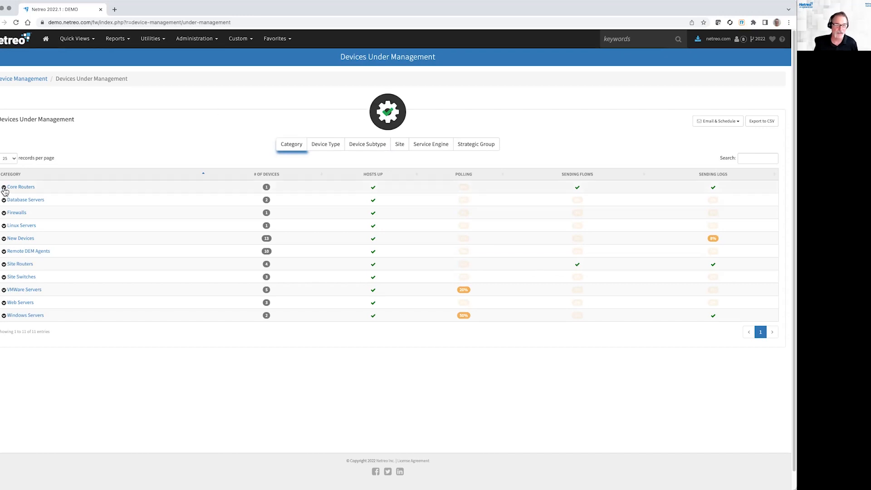
click(327, 146)
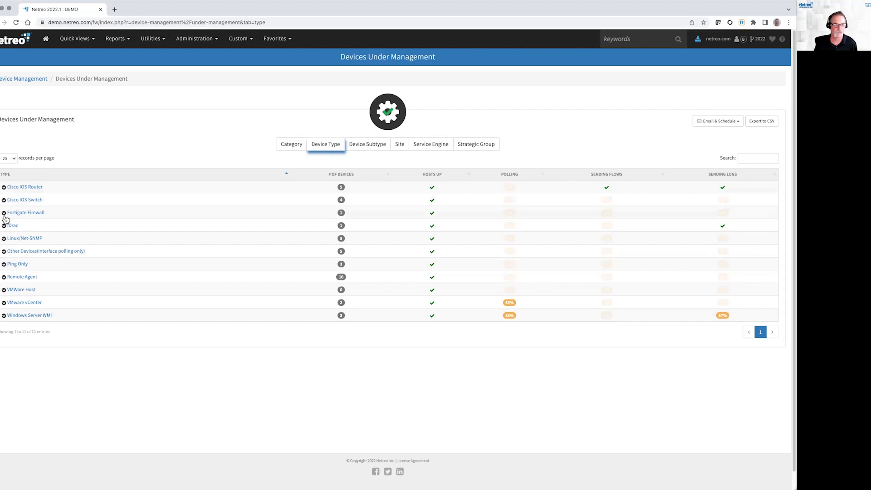
click(4, 277)
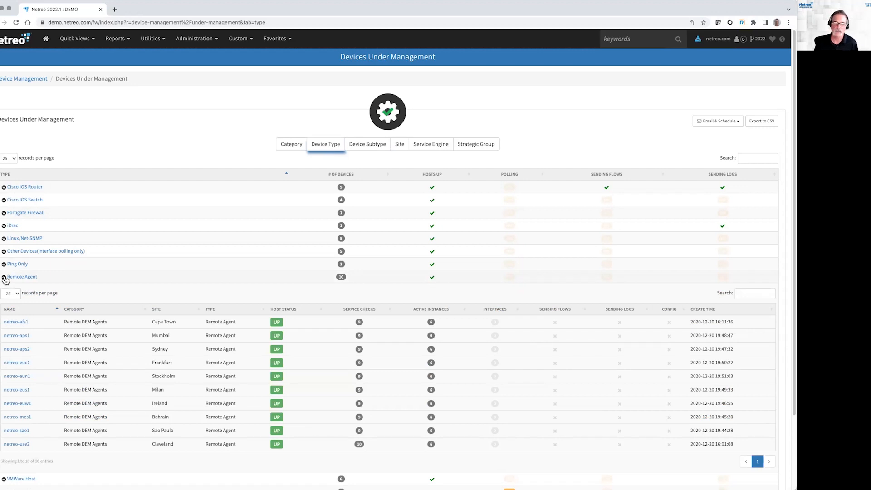
click(4, 277)
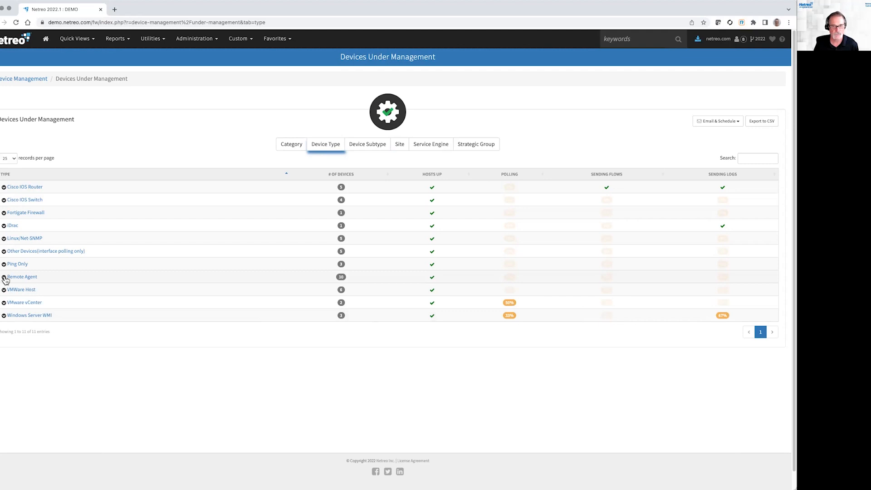
Examine the Cisco IOS Router devices, viewing the Dallas-R1 dashboard in a separate browser tab, and collapse the group
click(4, 188)
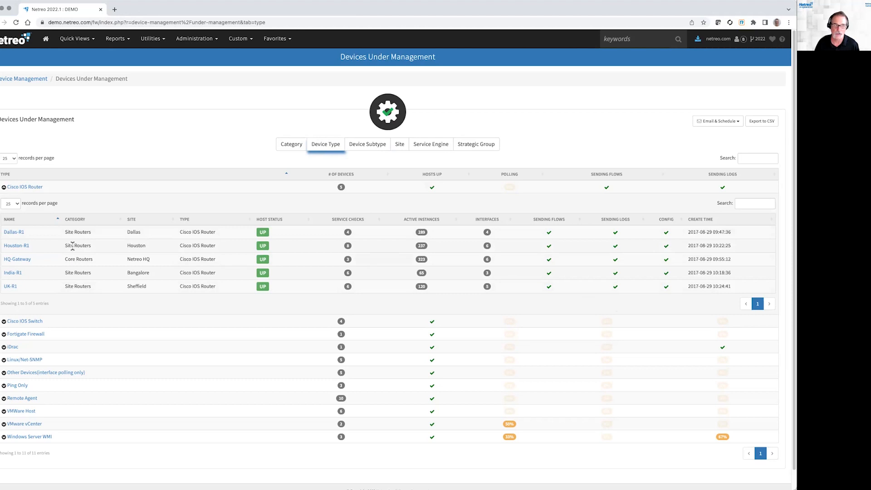
right_click(14, 234)
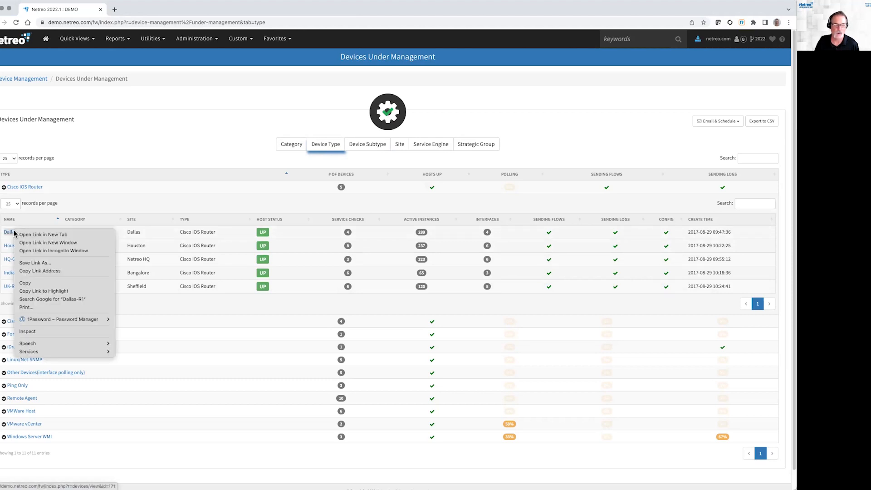
click(45, 235)
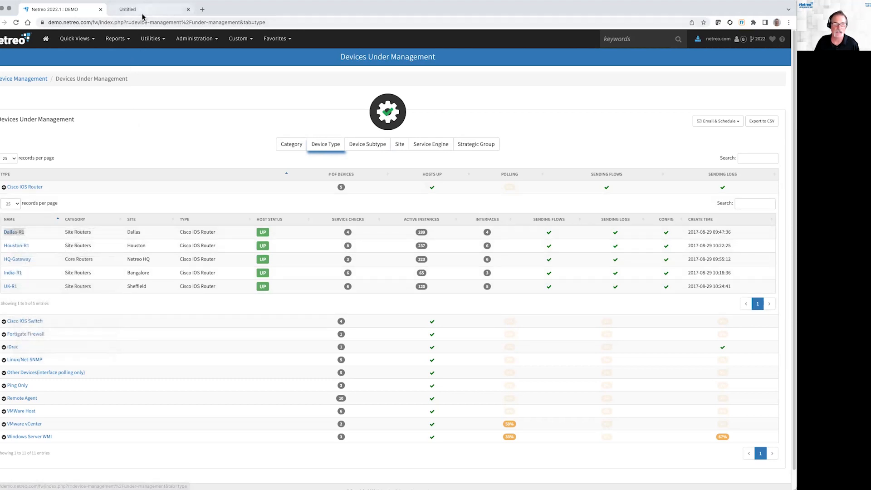
click(142, 13)
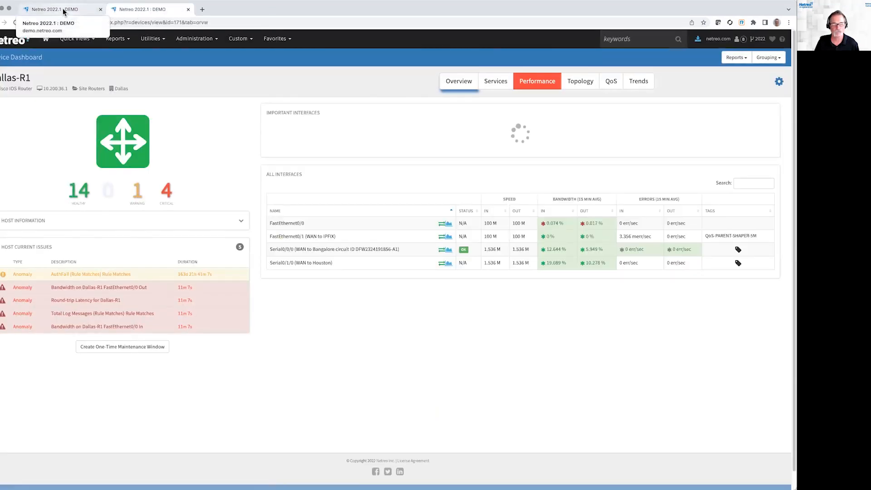
click(64, 12)
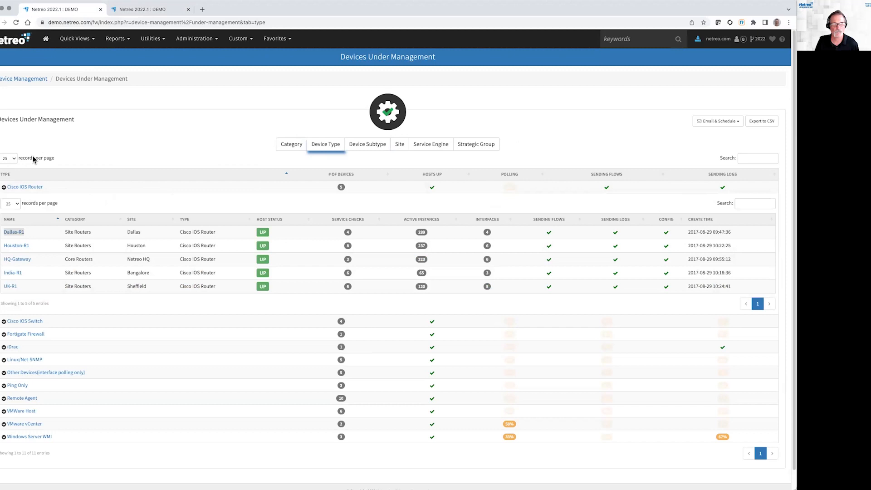
click(4, 187)
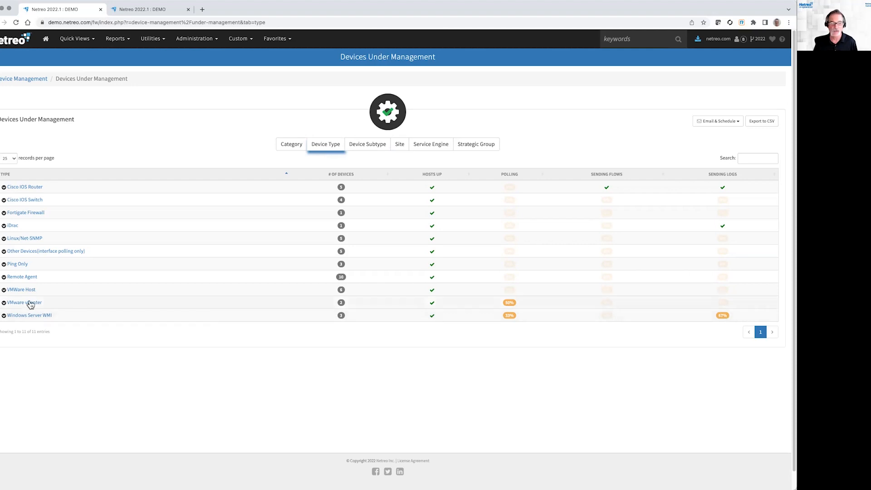
Review the Windows Server WMI devices, collapse the group, and return to Device Management
click(4, 316)
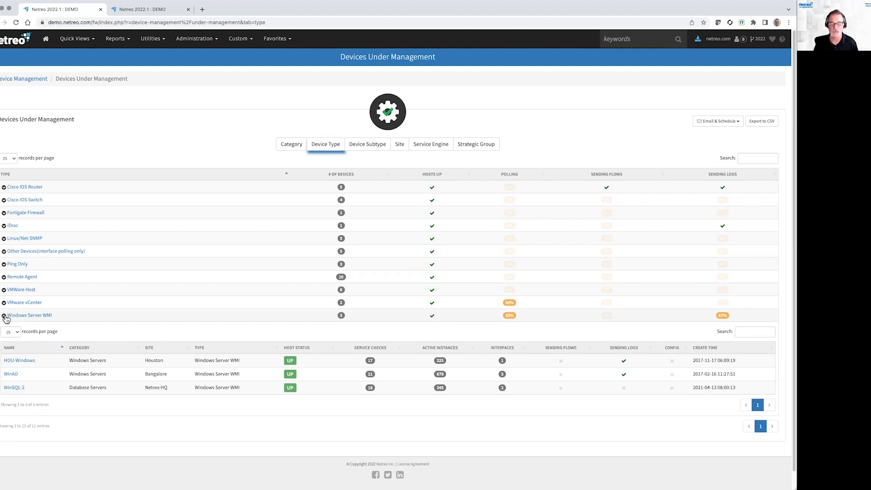
click(5, 317)
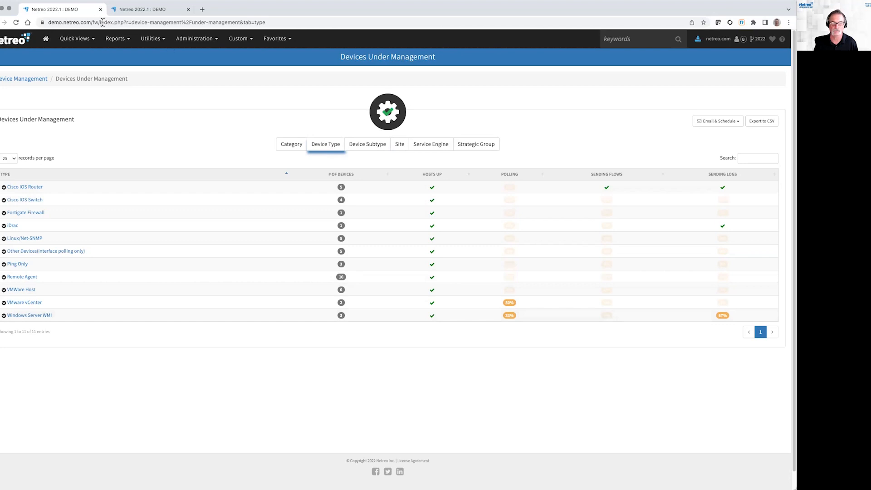
click(197, 39)
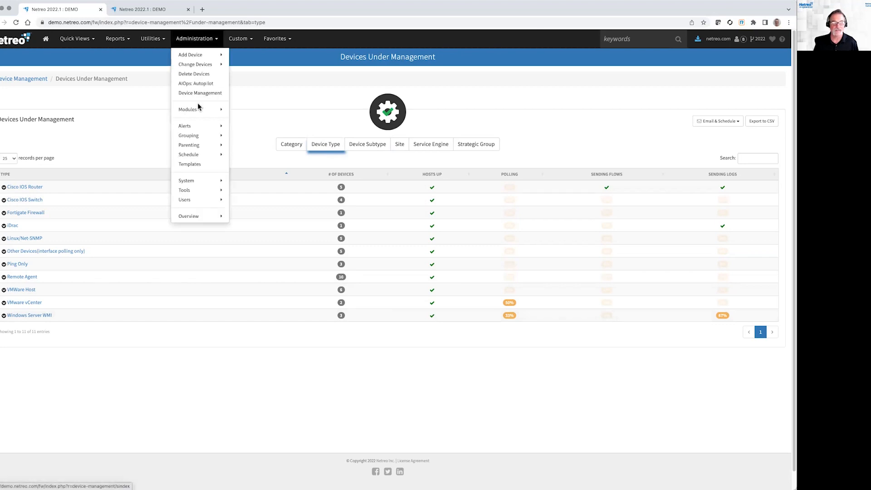
click(197, 91)
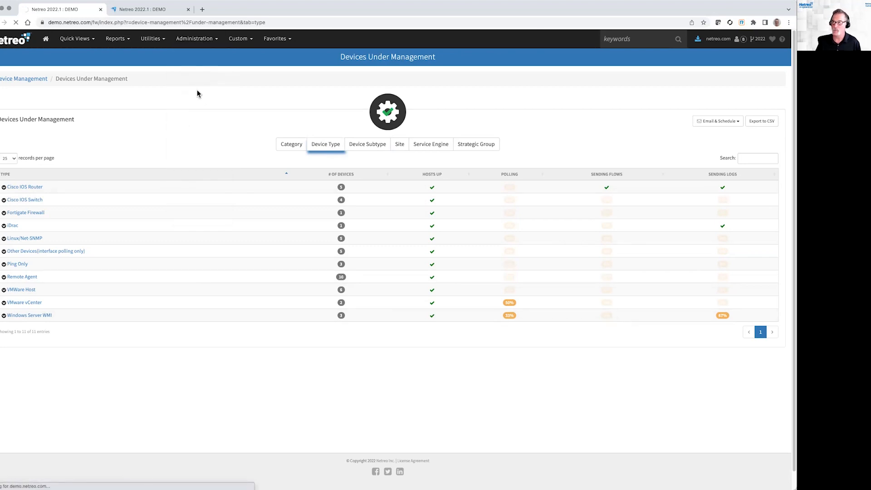